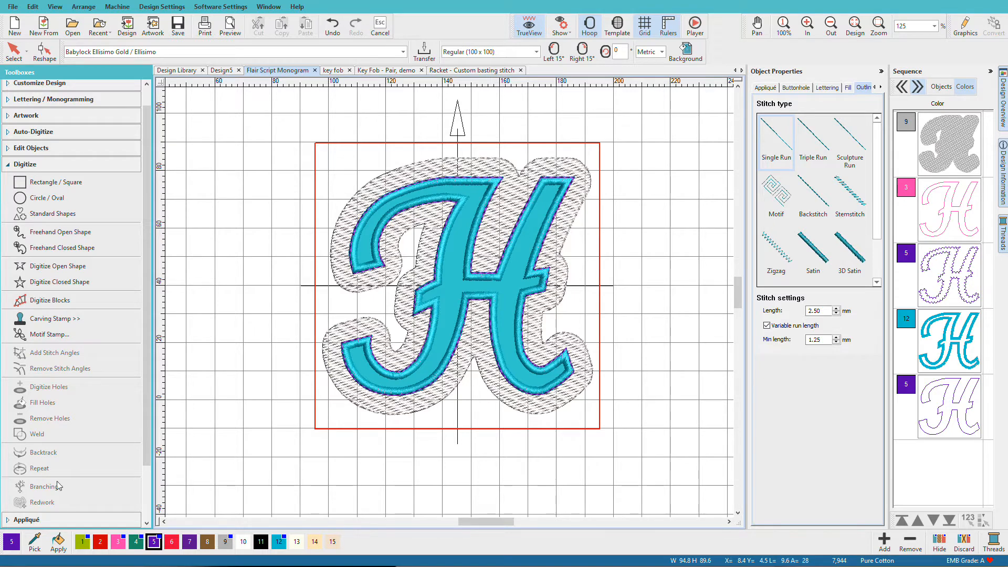
# Review the sample key fob, key fob pair, custom basting racket and Flair Script monogram designs
pyautogui.click(336, 71)
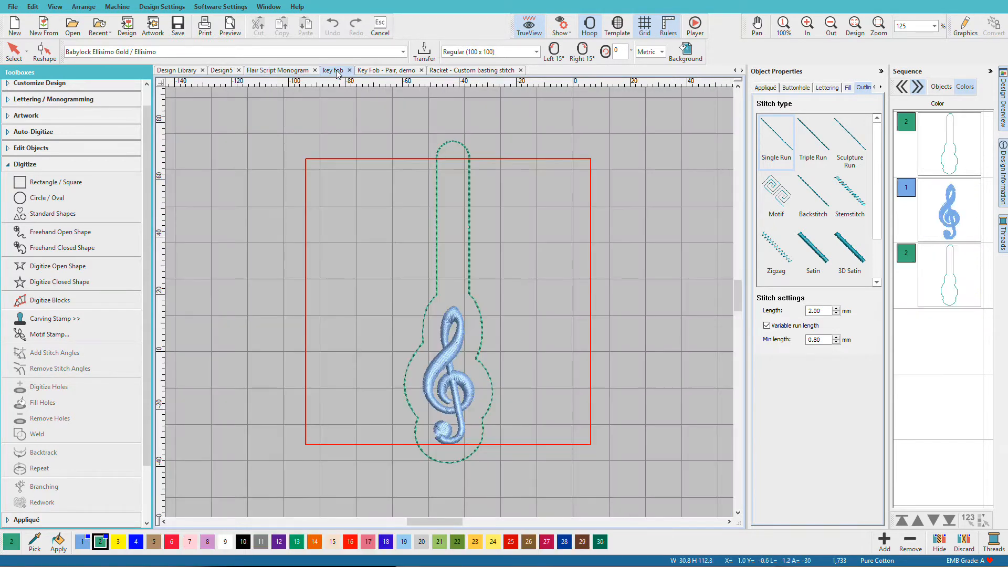
pyautogui.click(374, 74)
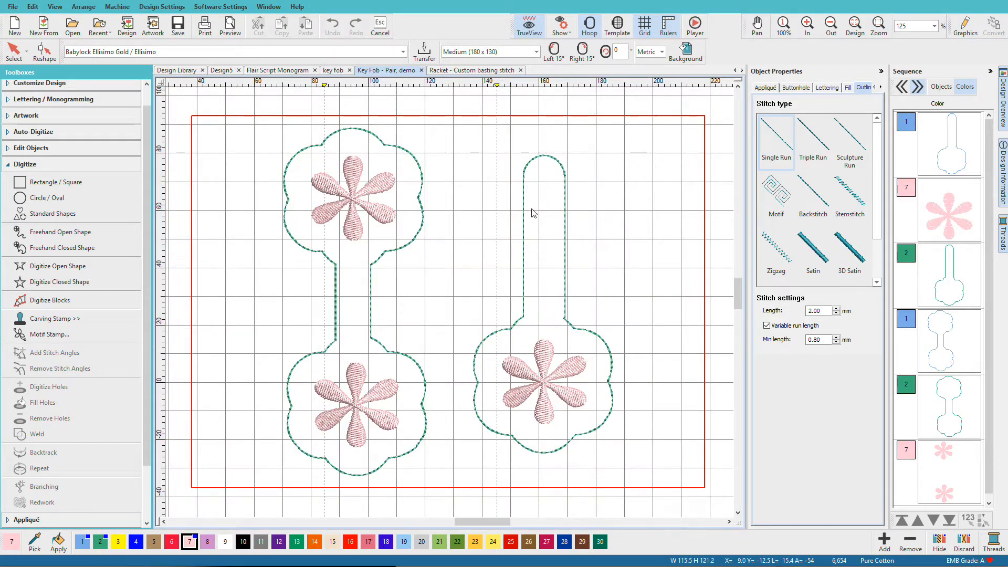
pyautogui.click(489, 73)
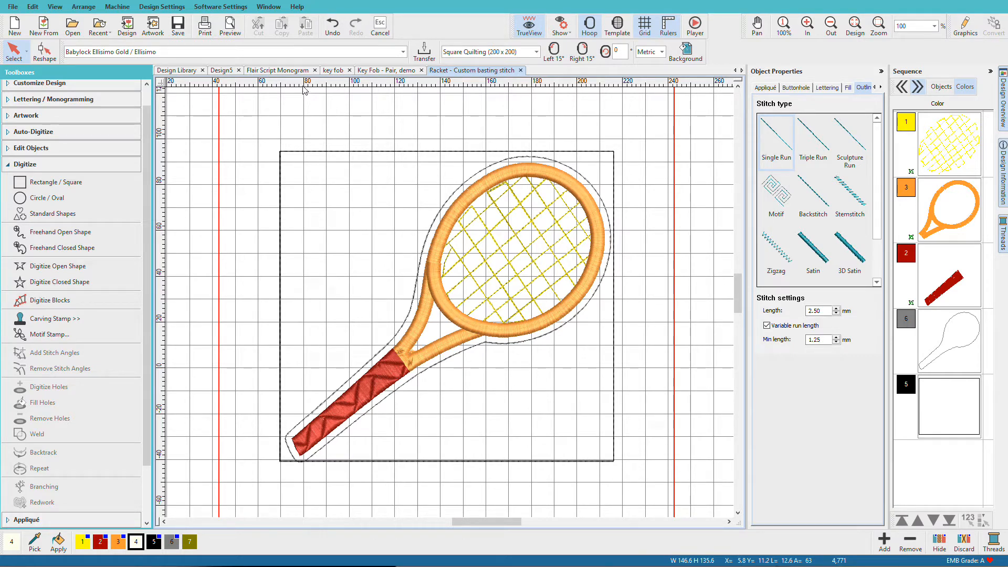
pyautogui.click(292, 71)
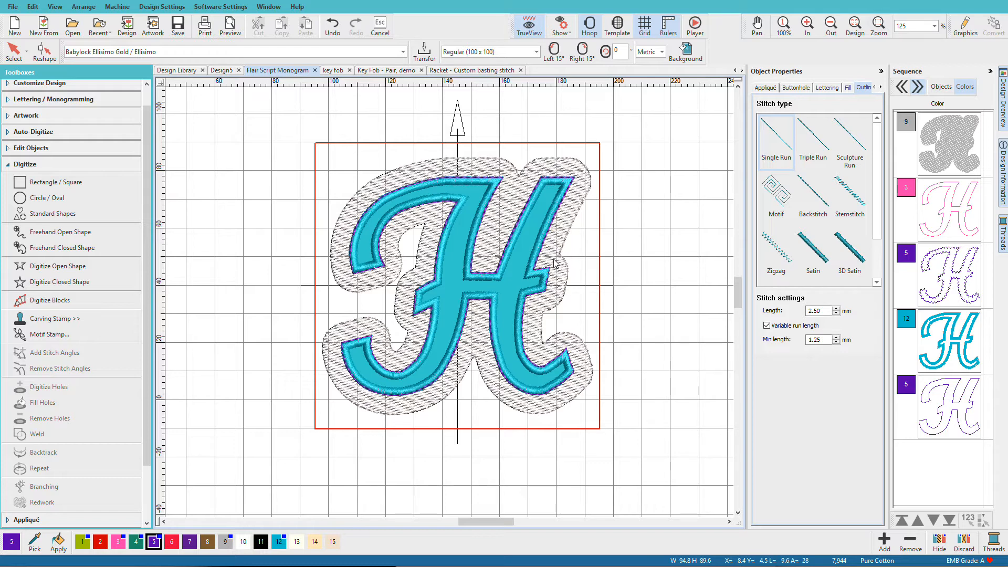
# Select the letter H in Design5 and open the Outlines and Offsets settings for it
pyautogui.click(221, 71)
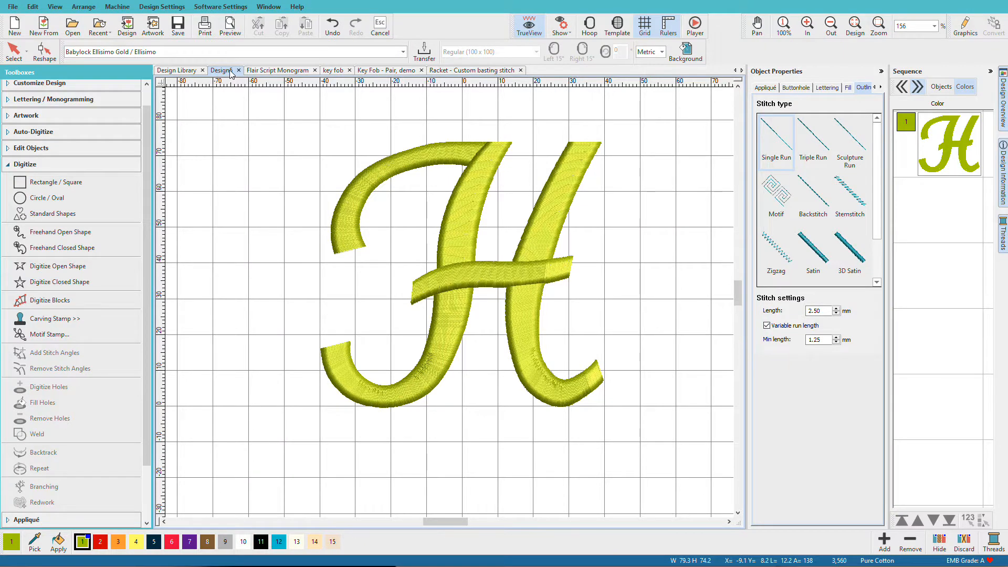
pyautogui.click(544, 224)
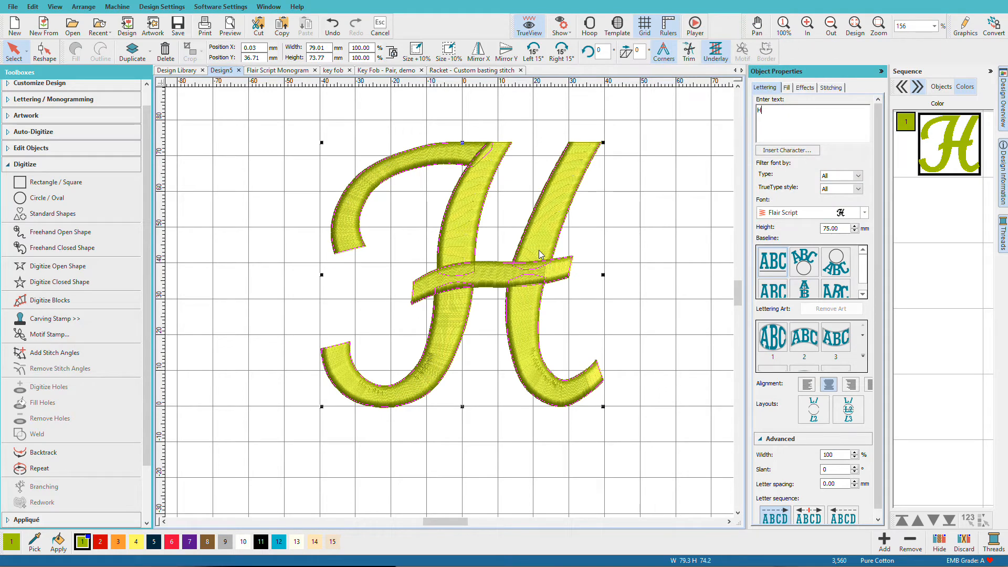
pyautogui.click(6, 168)
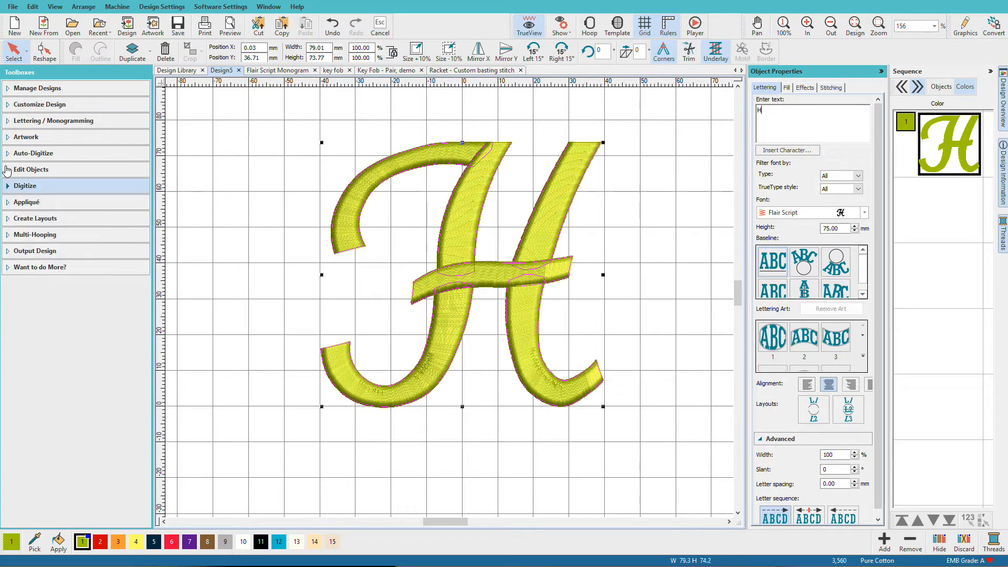
pyautogui.click(6, 218)
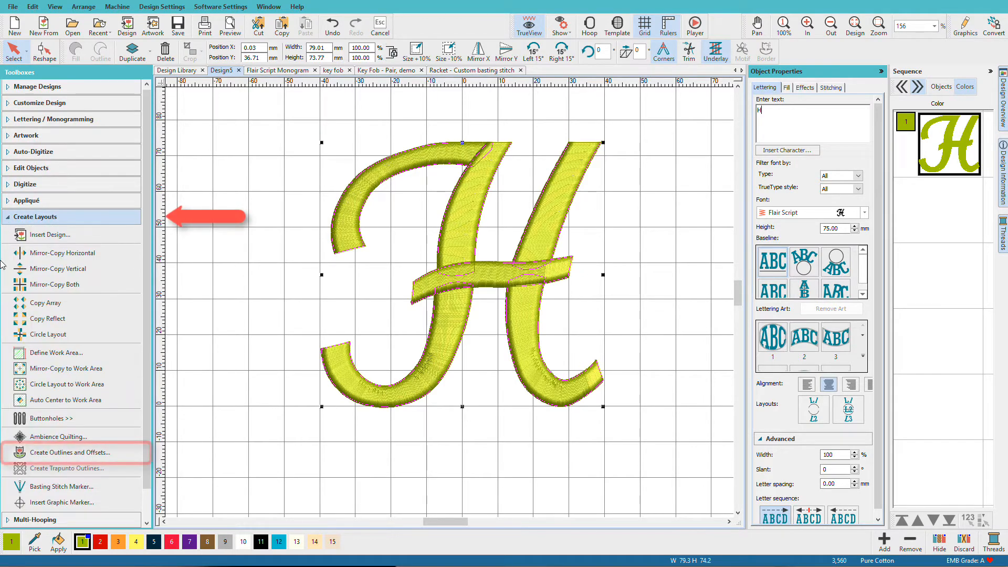
pyautogui.click(97, 457)
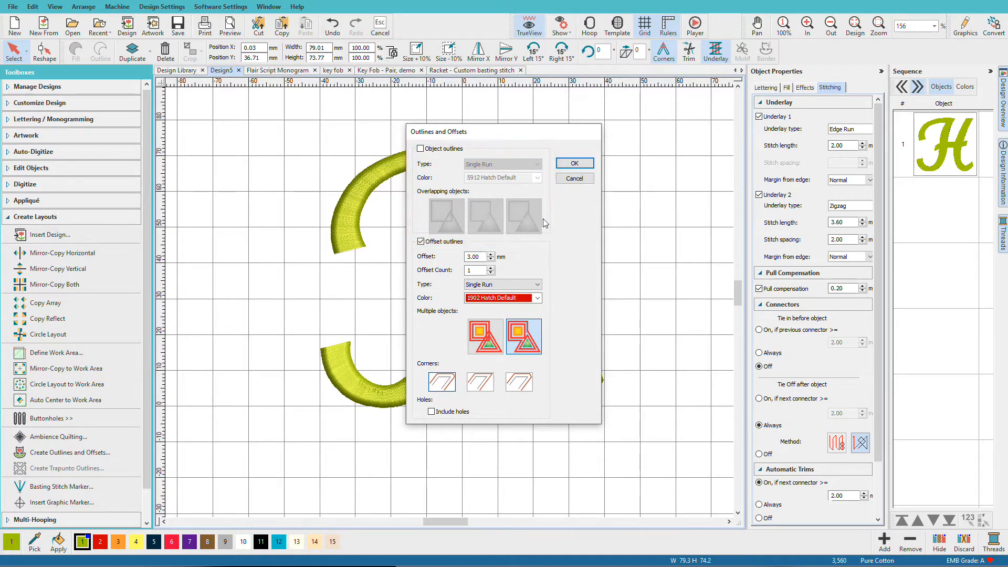
# Enable object outlines as Single Run in color 5912 Hatch Default
pyautogui.click(421, 149)
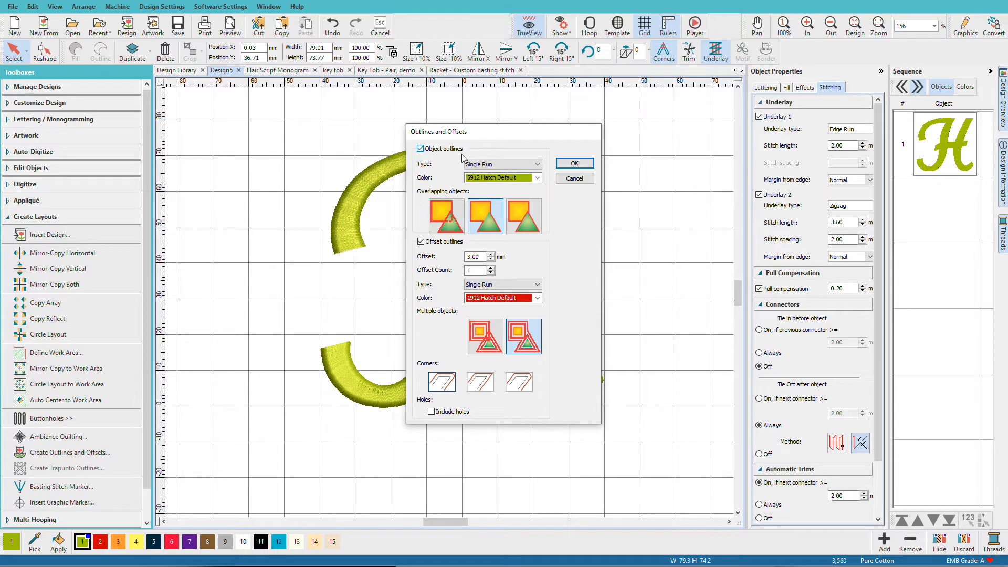
pyautogui.click(540, 166)
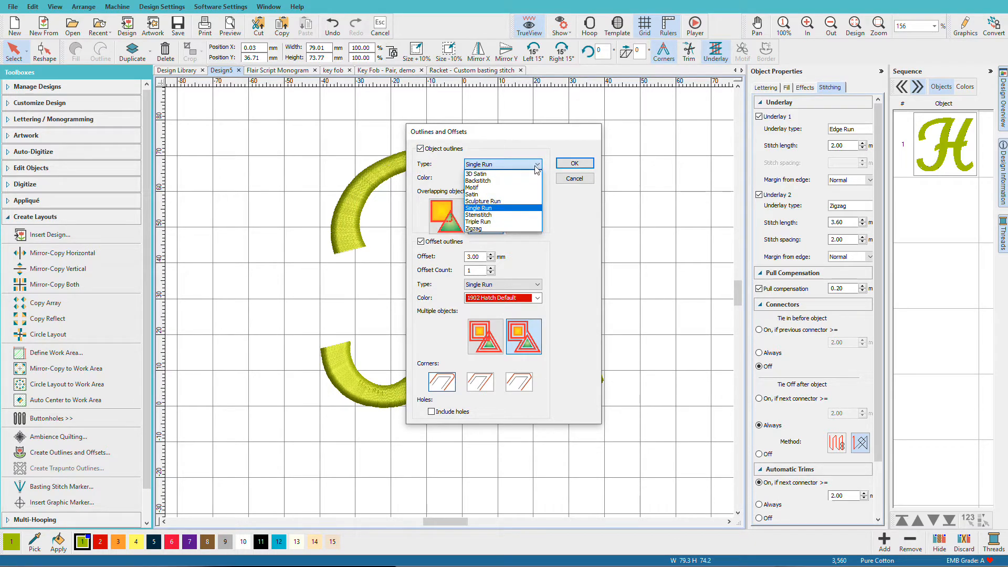
pyautogui.click(500, 208)
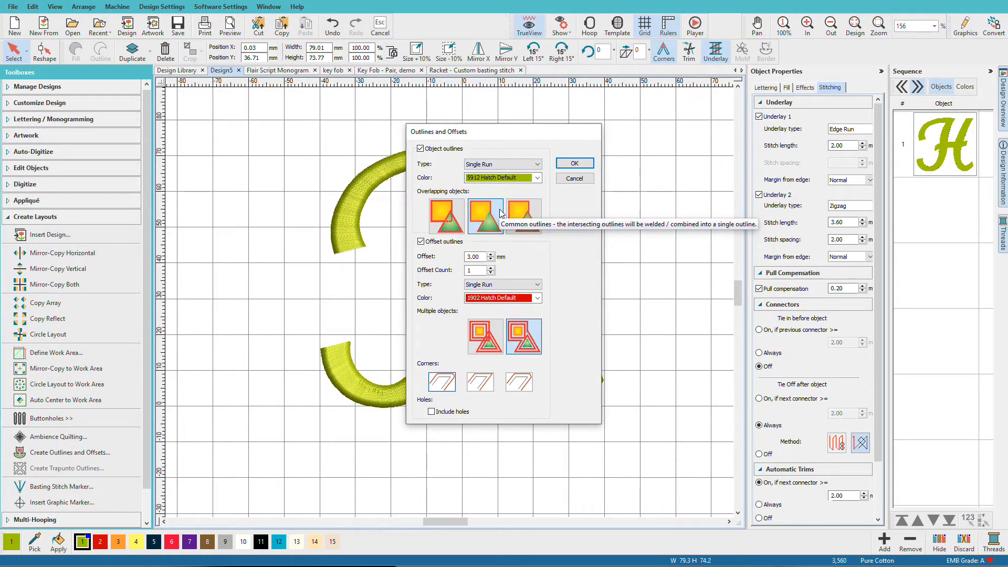
pyautogui.click(539, 179)
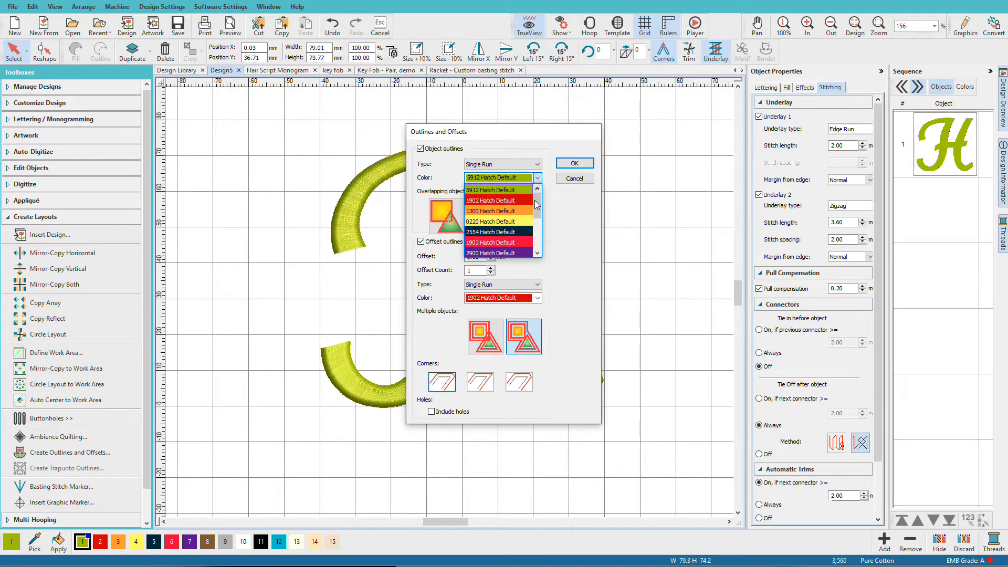
pyautogui.moveTo(537, 209)
pyautogui.mouseDown()
pyautogui.moveTo(533, 244)
pyautogui.moveTo(534, 189)
pyautogui.moveTo(534, 253)
pyautogui.moveTo(534, 195)
pyautogui.mouseUp()
pyautogui.click(525, 190)
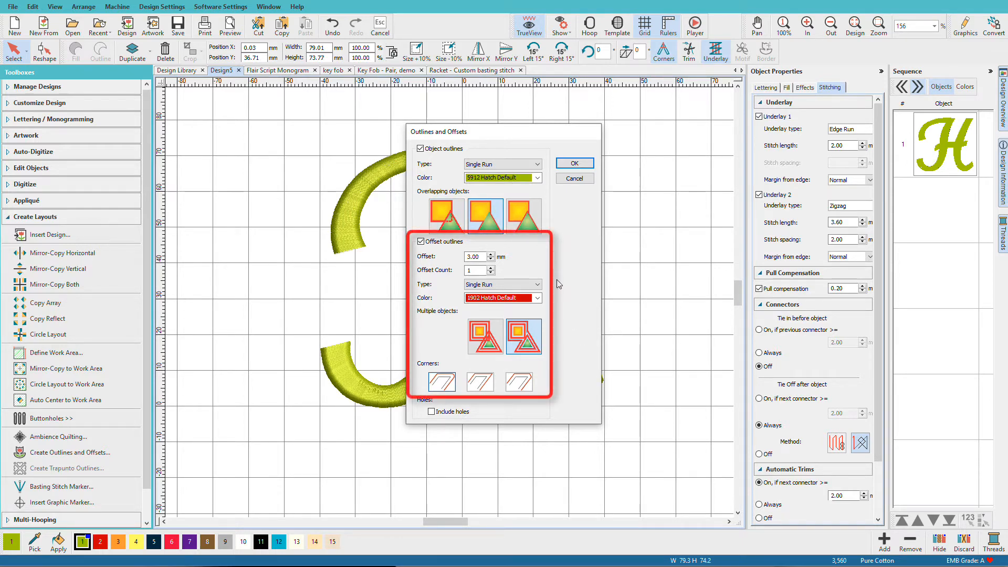
pyautogui.moveTo(482, 257); pyautogui.dragTo(461, 259)
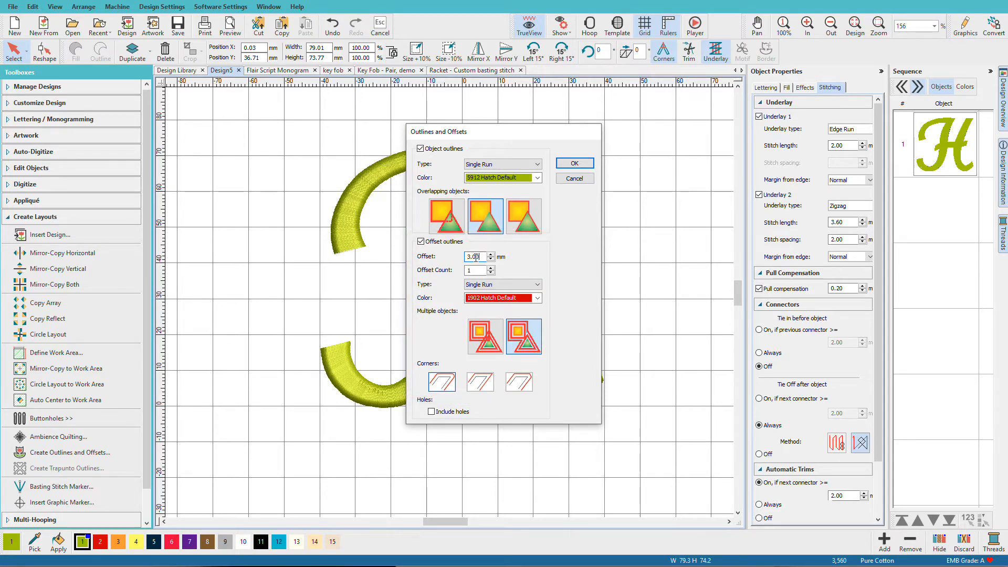
pyautogui.write('0')
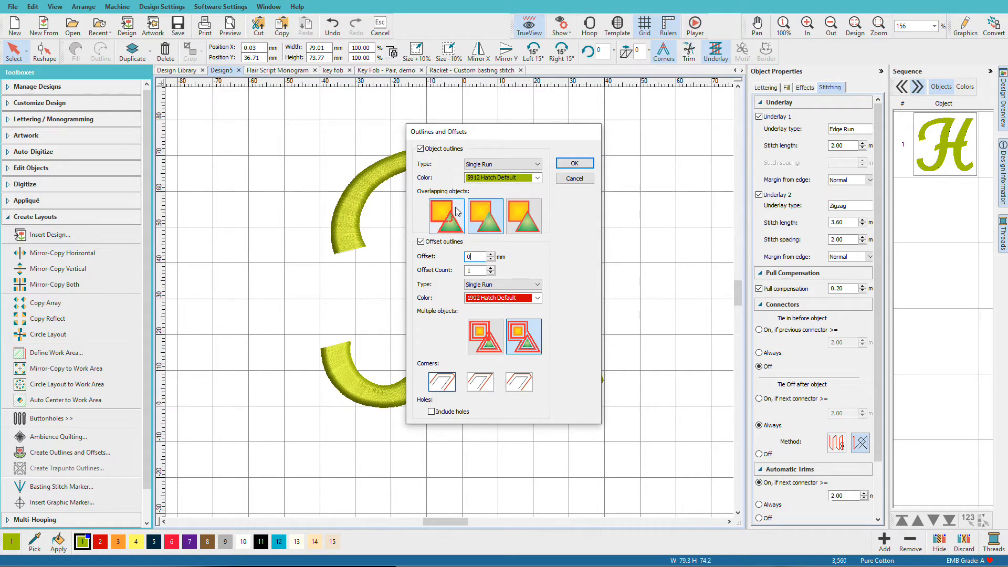
pyautogui.doubleClick(479, 260)
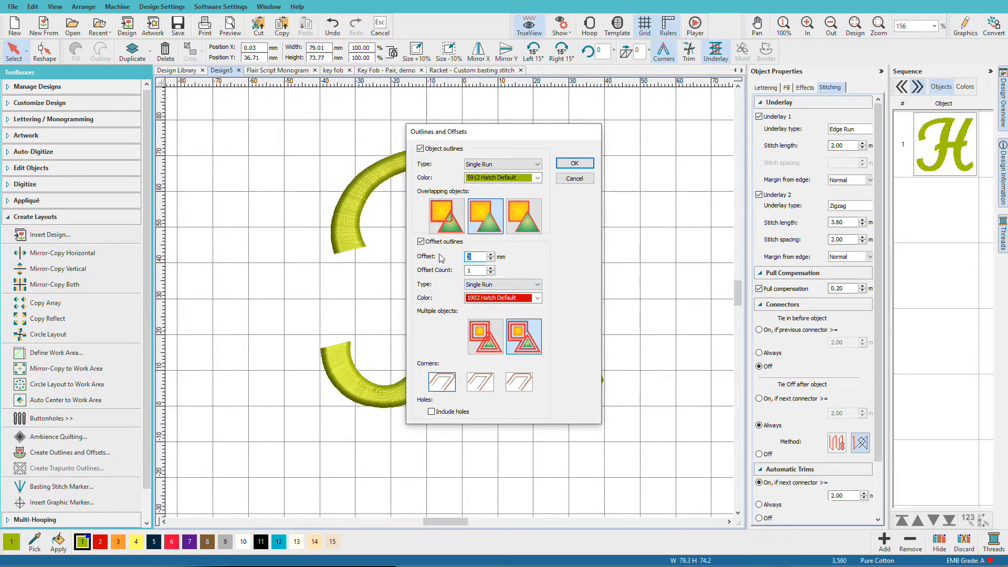
pyautogui.write('-3')
# Generate the outlines with an offset of 2 mm and an offset count of 4, keeping the Single Run type
pyautogui.moveTo(473, 257); pyautogui.dragTo(442, 258)
pyautogui.write('2')
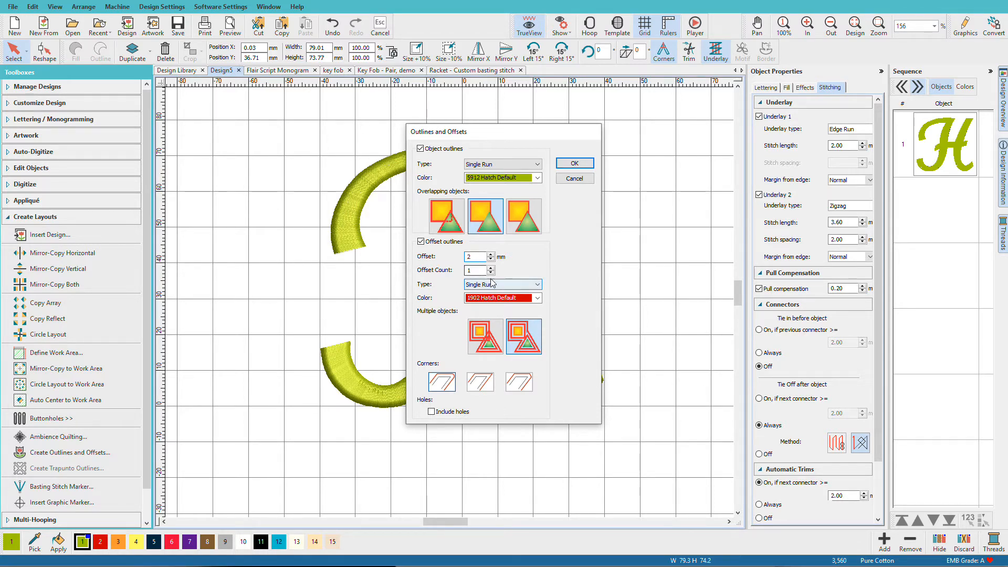
pyautogui.click(474, 270)
pyautogui.moveTo(473, 270); pyautogui.dragTo(450, 273)
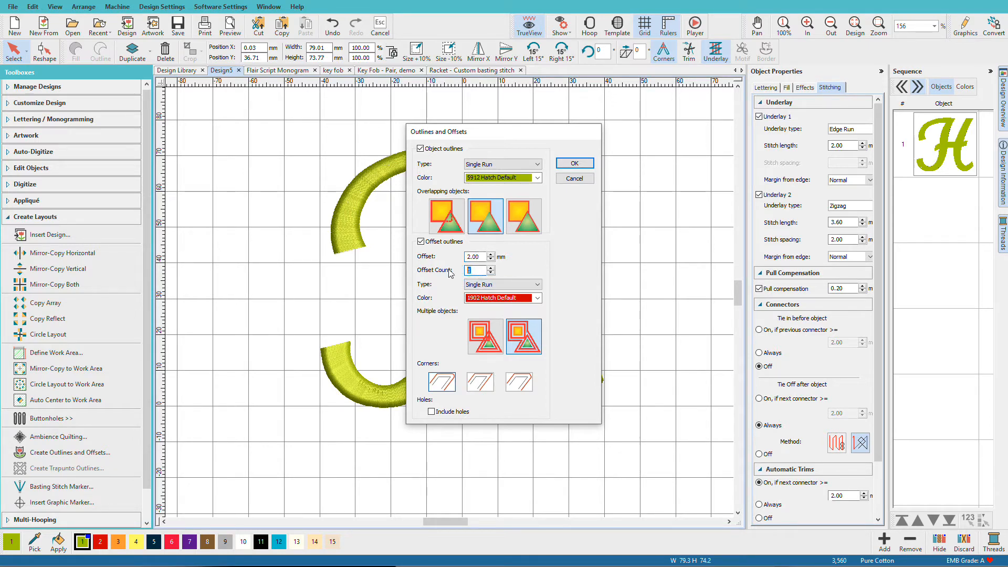
pyautogui.write('4')
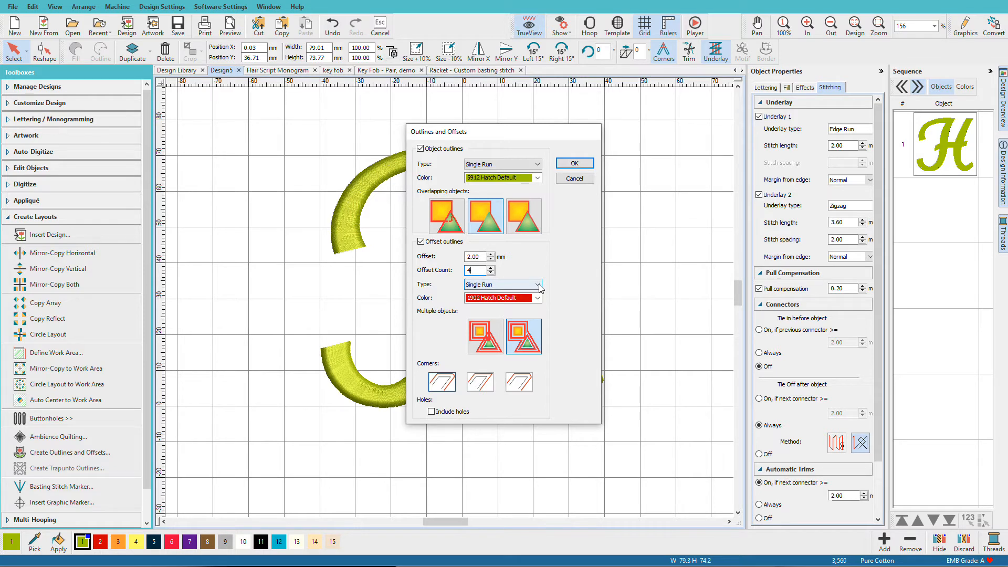
pyautogui.click(537, 284)
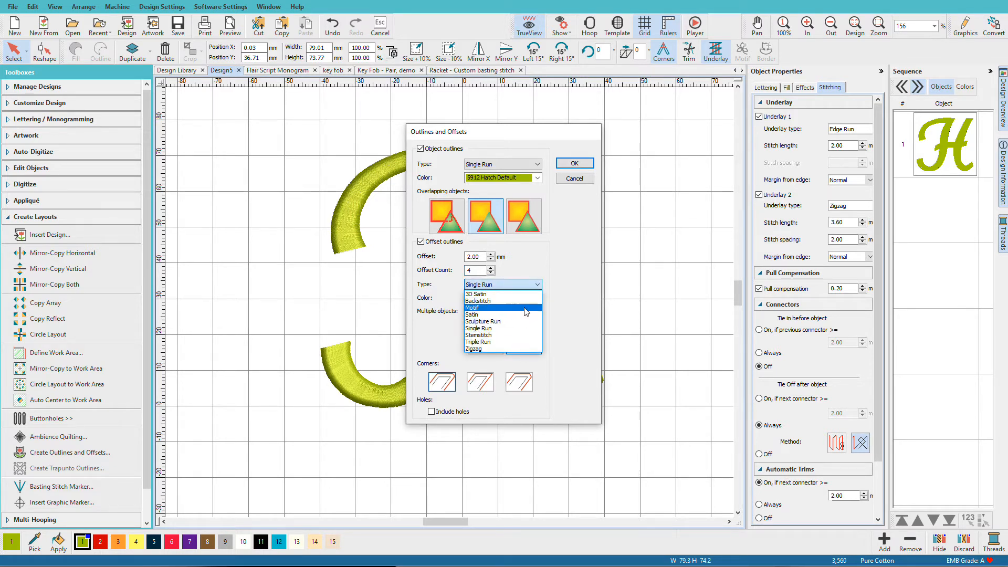
pyautogui.click(558, 270)
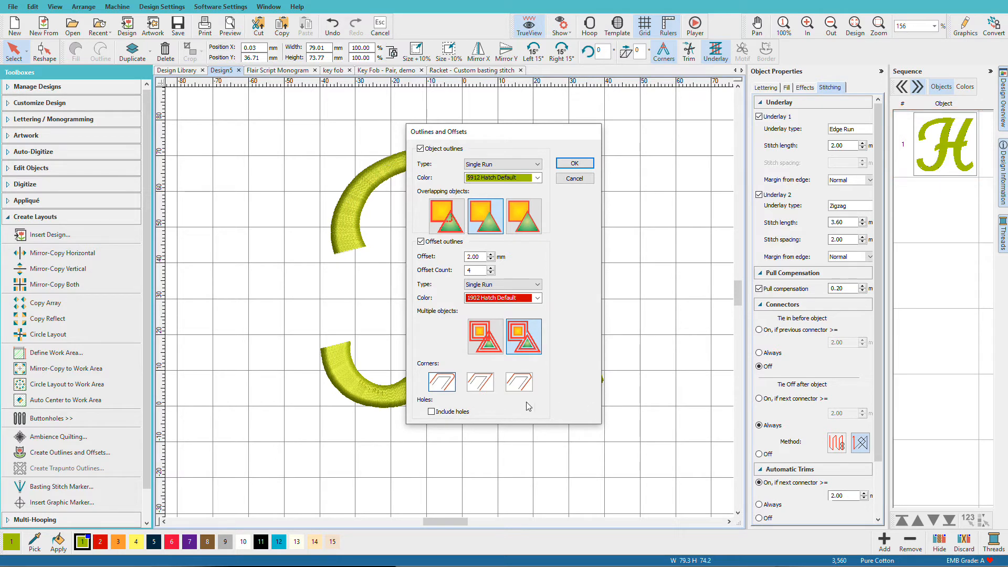
pyautogui.click(576, 168)
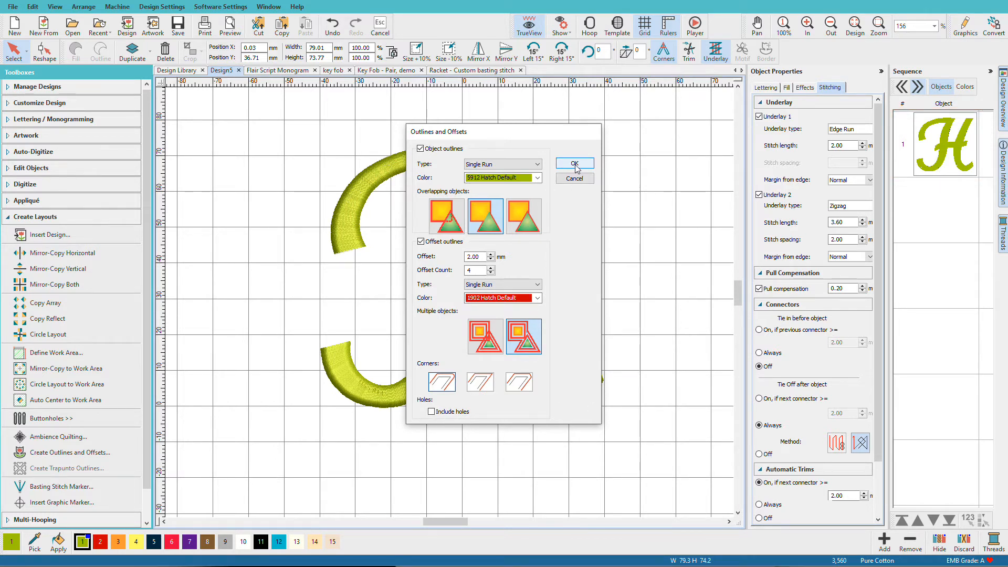
pyautogui.click(575, 165)
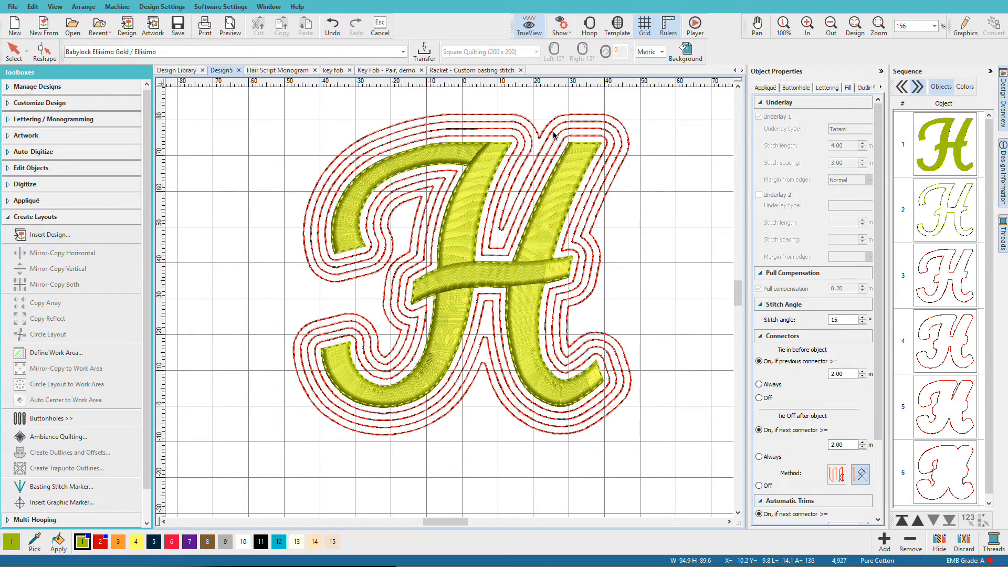
# Inspect the second and the outermost red offset outlines around the H, leaving nothing selected
pyautogui.click(515, 133)
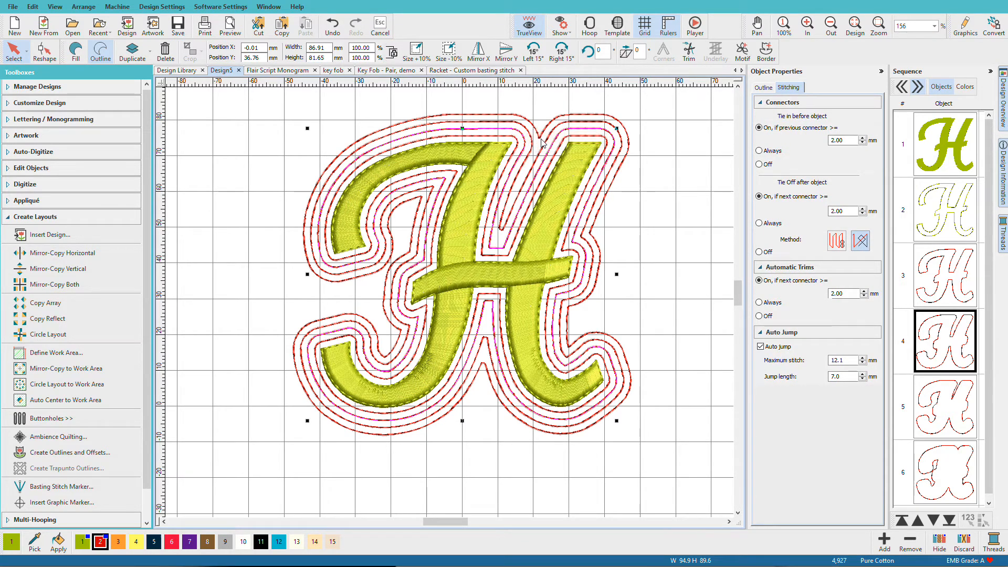
pyautogui.click(548, 127)
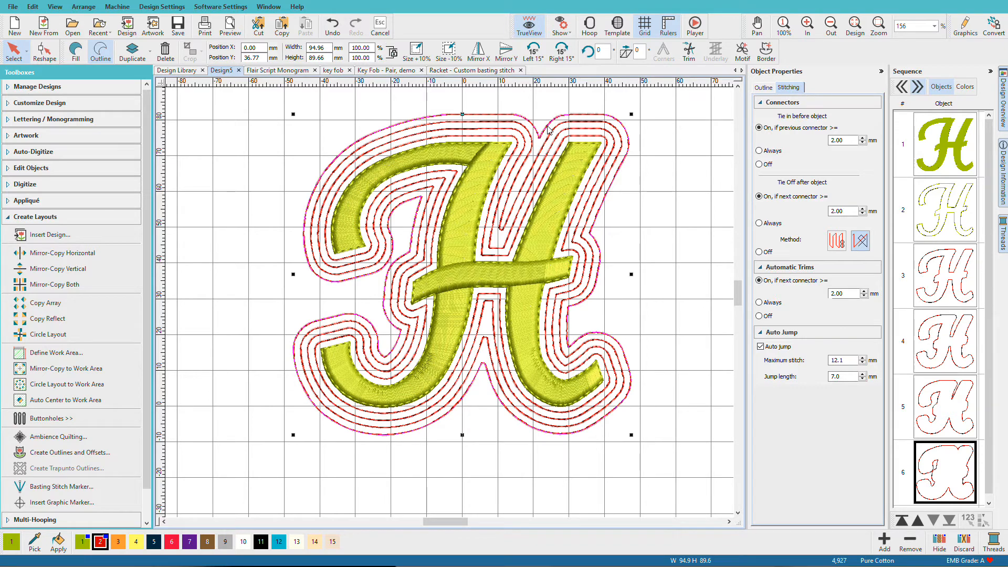
pyautogui.press('Escape')
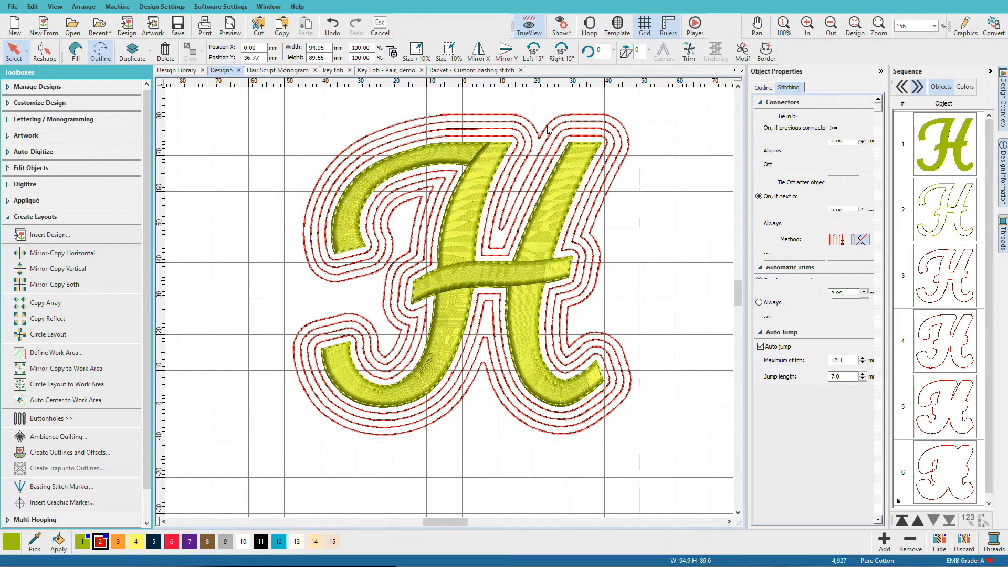
# Delete the three inner red offset outlines, keeping only the outermost one around the H
pyautogui.click(966, 86)
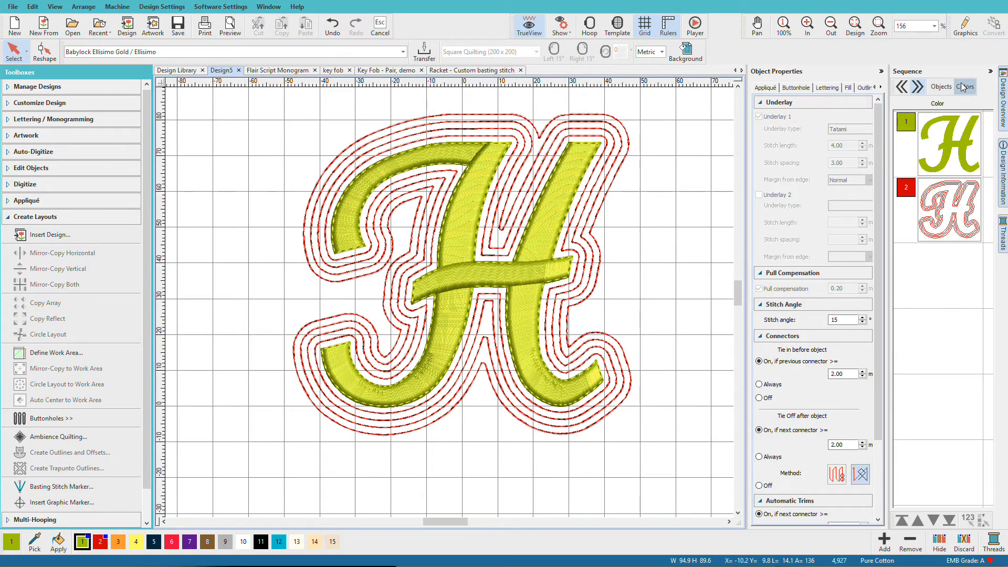
pyautogui.click(961, 208)
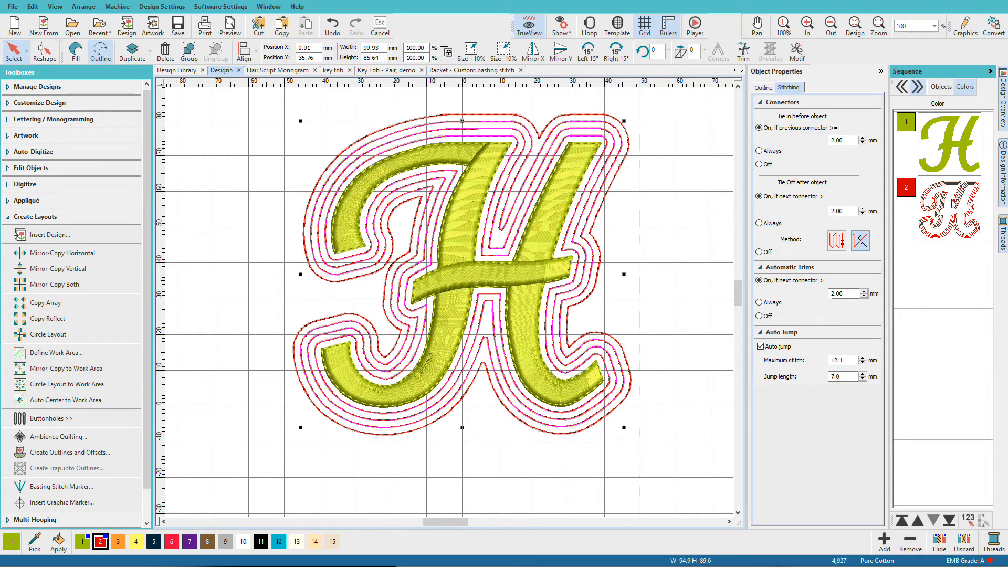
pyautogui.press('Delete')
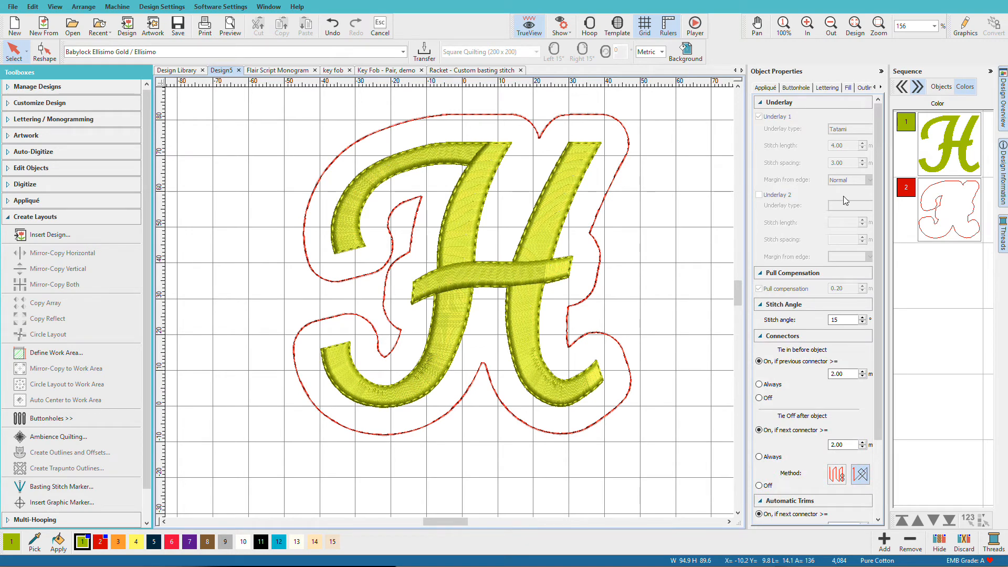
# Hide the original filled H lettering object so only its outline and the outer offset remain displayed
pyautogui.click(937, 140)
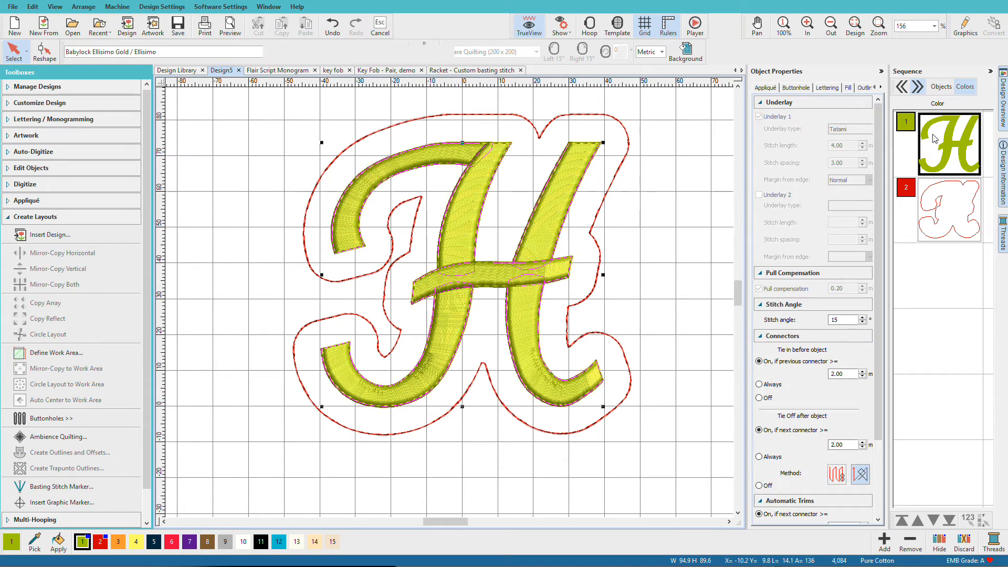
pyautogui.click(941, 87)
pyautogui.click(937, 138)
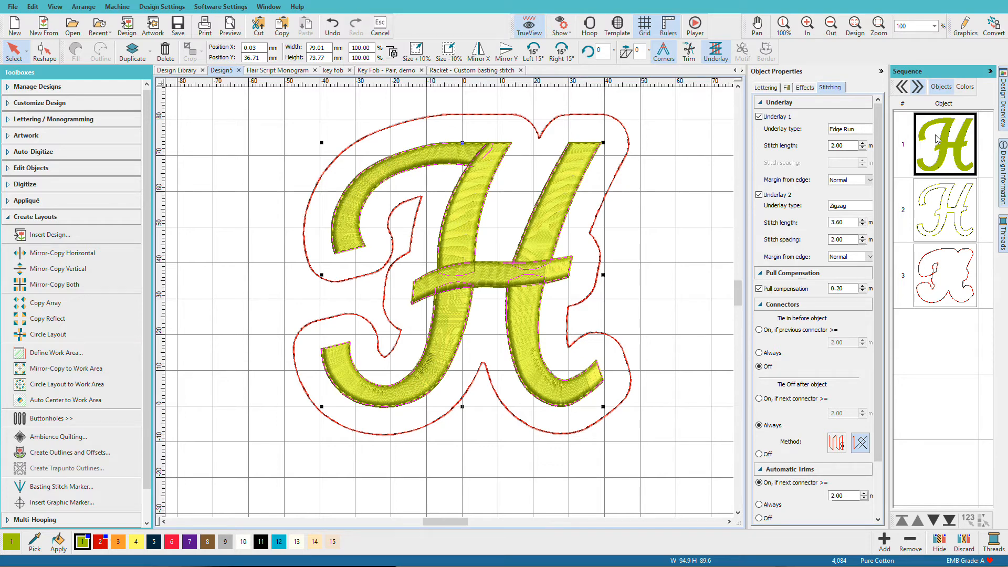
pyautogui.rightClick(938, 138)
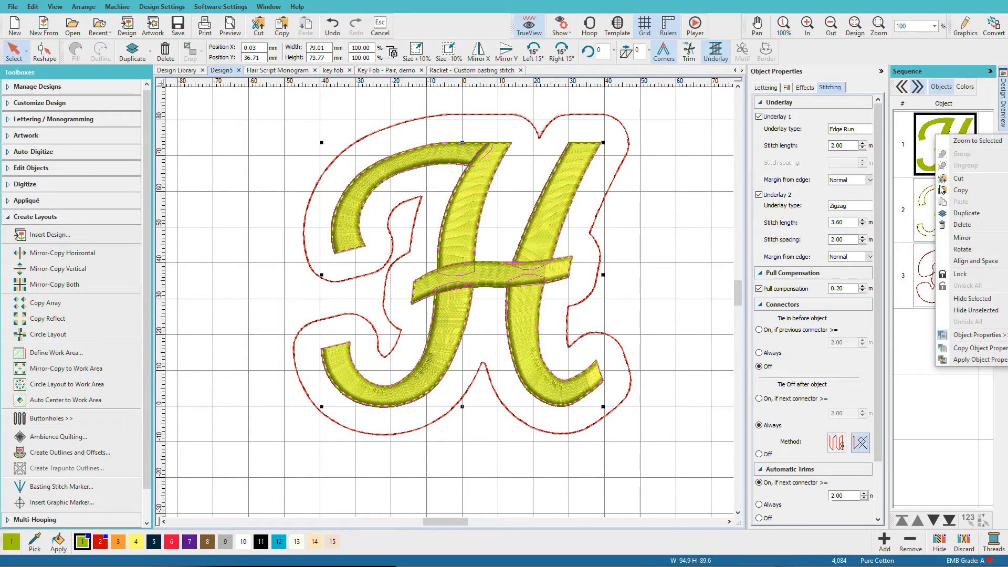
pyautogui.click(960, 299)
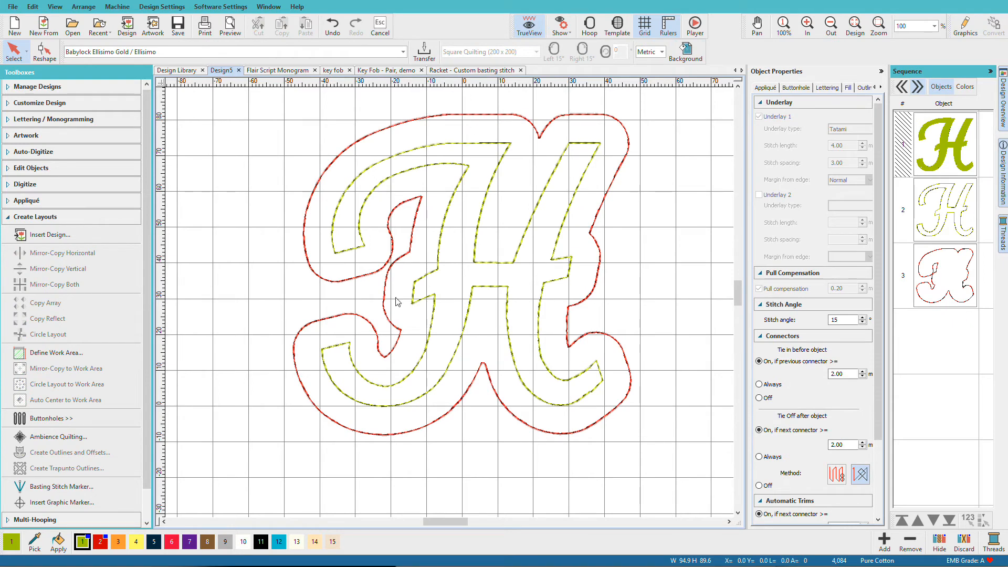
# Convert the inner green single-run outline of the H to an appliqué object
pyautogui.click(589, 168)
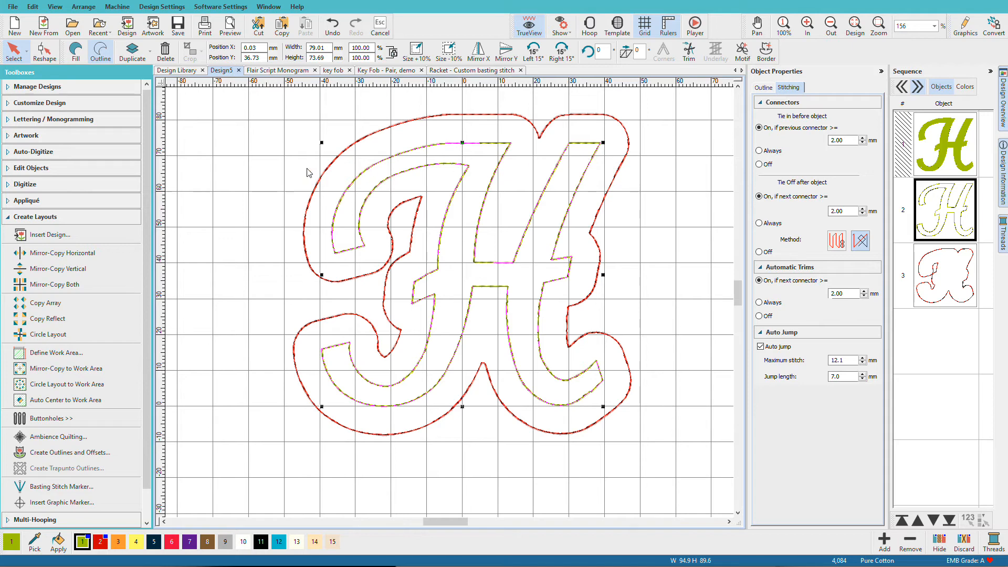
pyautogui.click(7, 217)
pyautogui.click(7, 204)
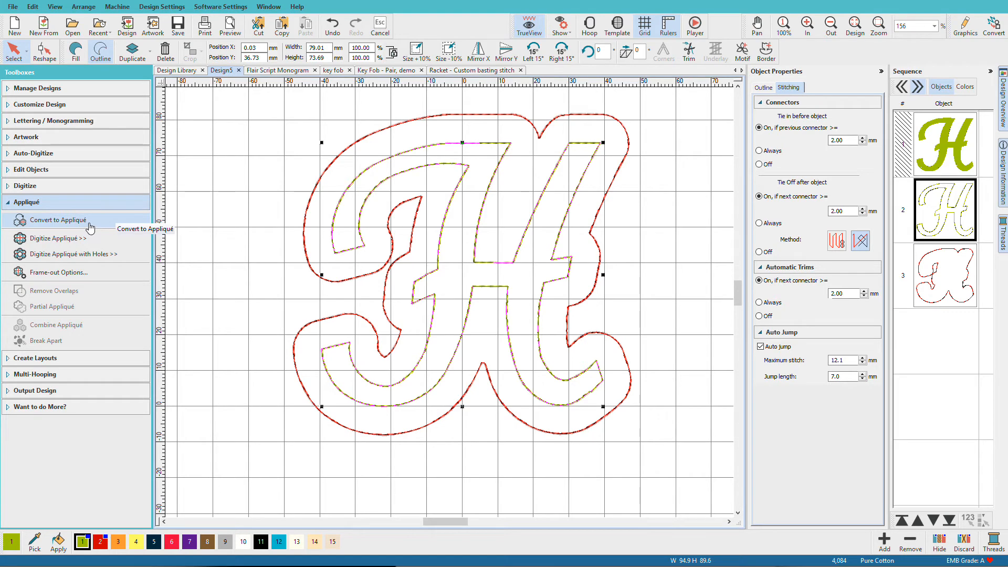
pyautogui.click(89, 225)
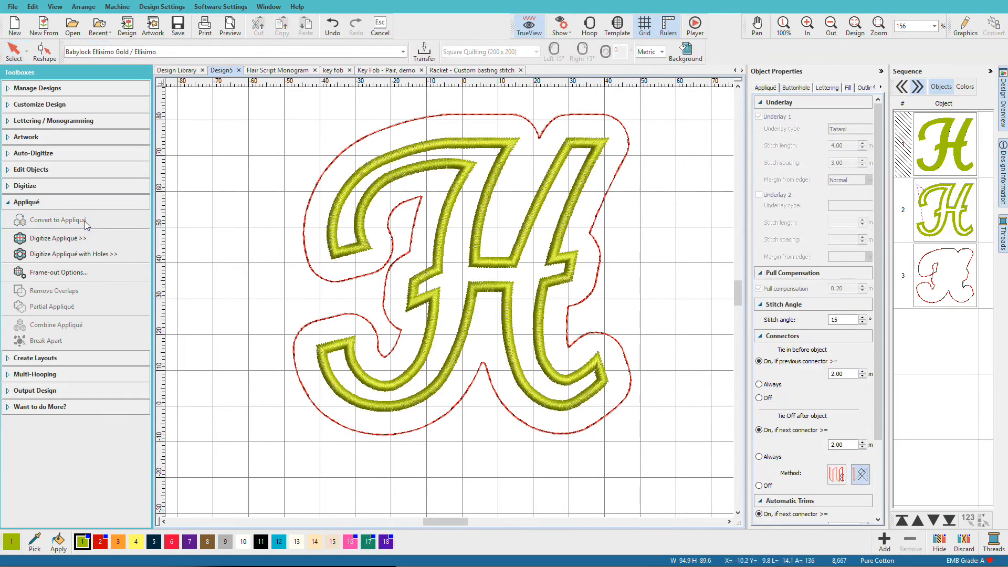
# Turn the outer red offset outline into a Tatami fill with 1.80 mm spacing and travel on edge enabled
pyautogui.click(605, 204)
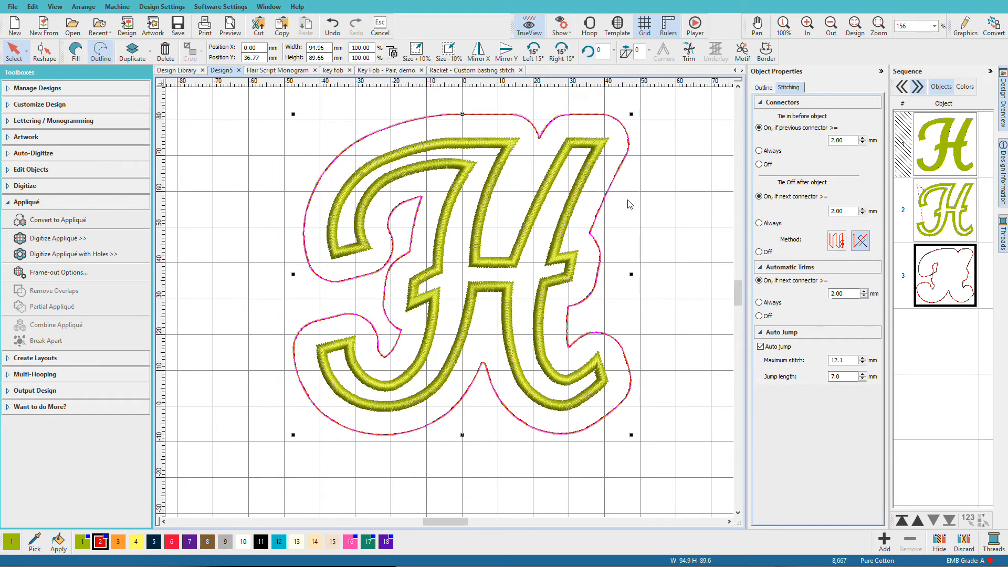
pyautogui.click(74, 54)
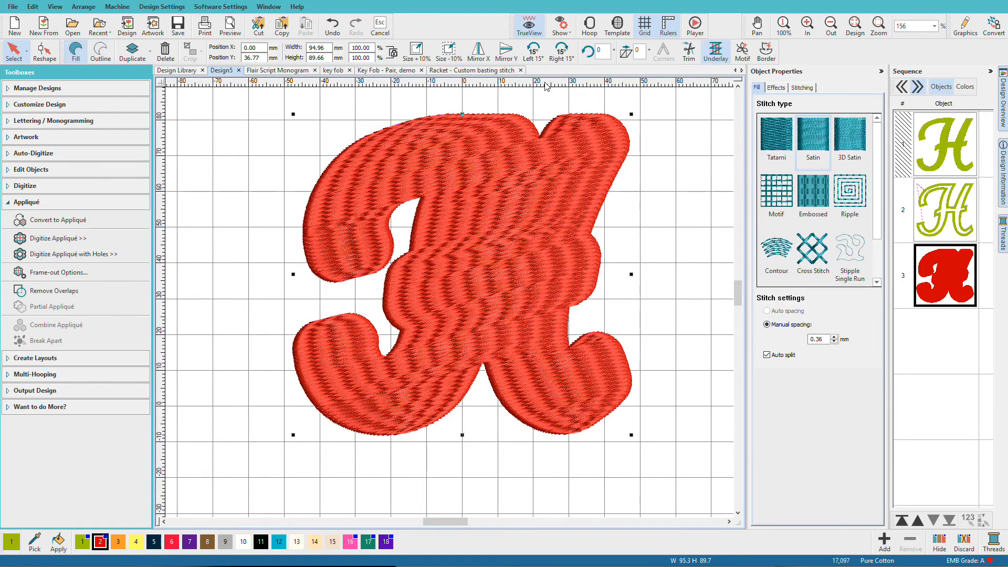
pyautogui.click(777, 137)
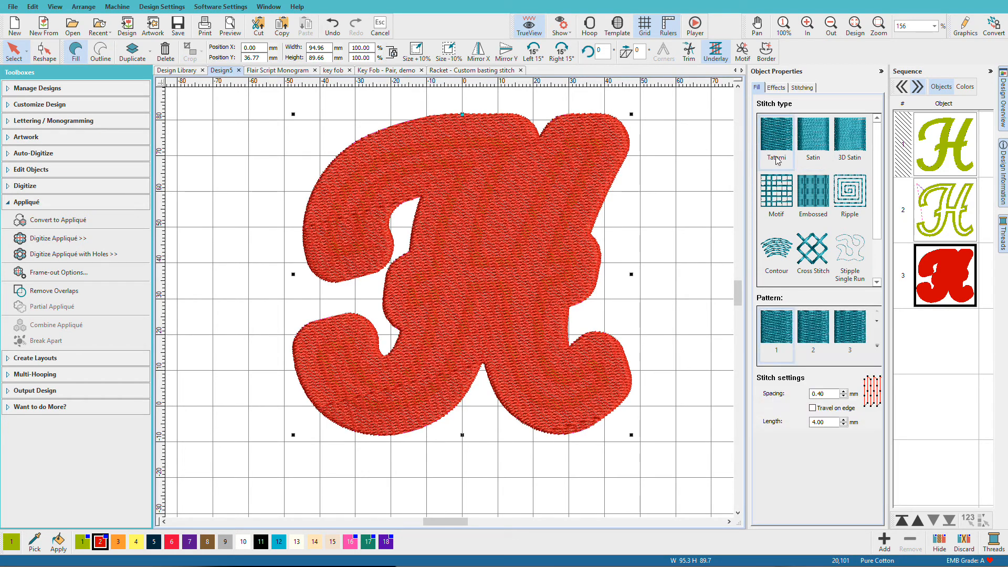
pyautogui.doubleClick(821, 394)
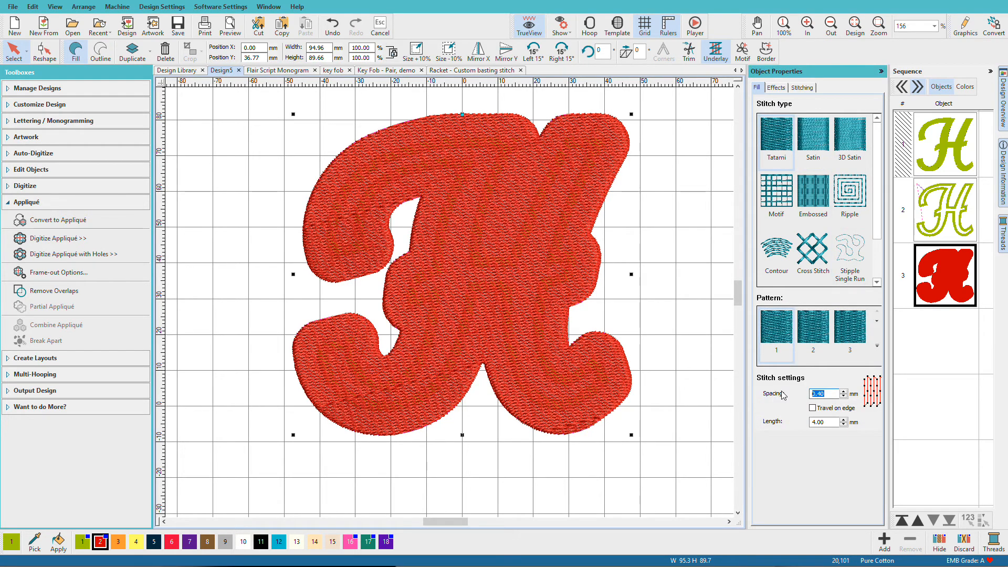
pyautogui.write('1.8')
pyautogui.click(812, 408)
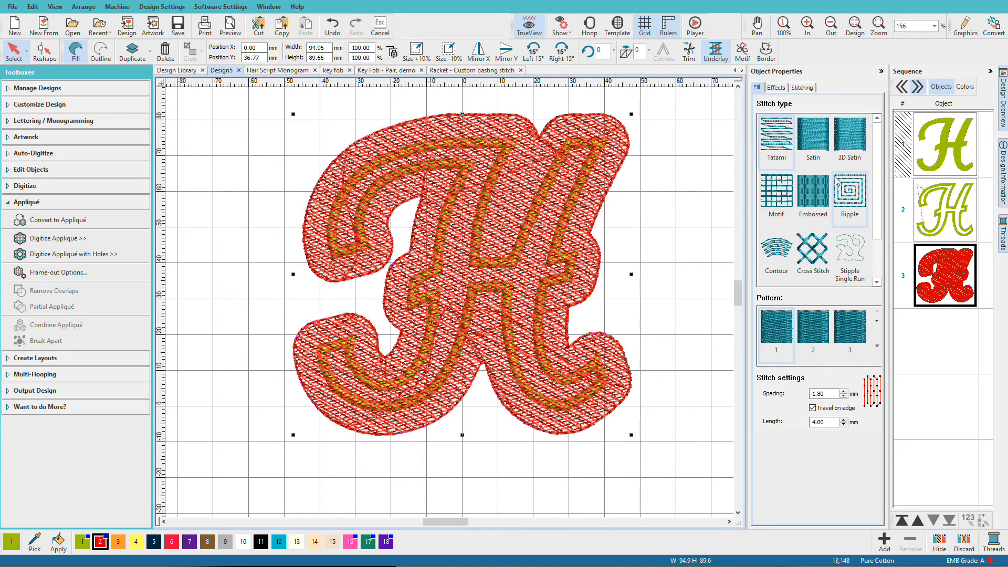
# Turn off Underlay 1 for the red Tatami fill and move the fill ahead of the appliqué H in the stitching sequence
pyautogui.click(805, 90)
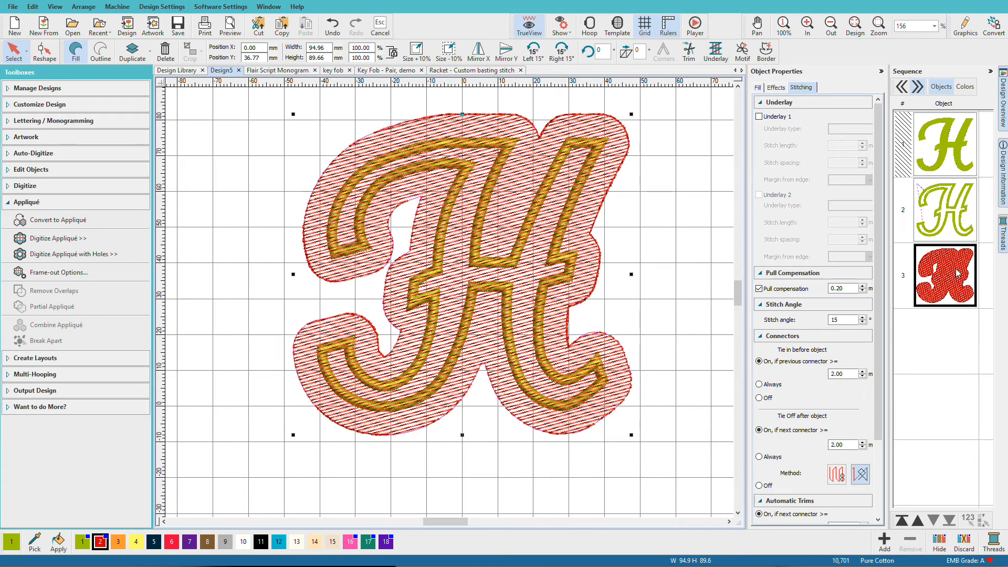
pyautogui.moveTo(959, 275); pyautogui.dragTo(950, 198)
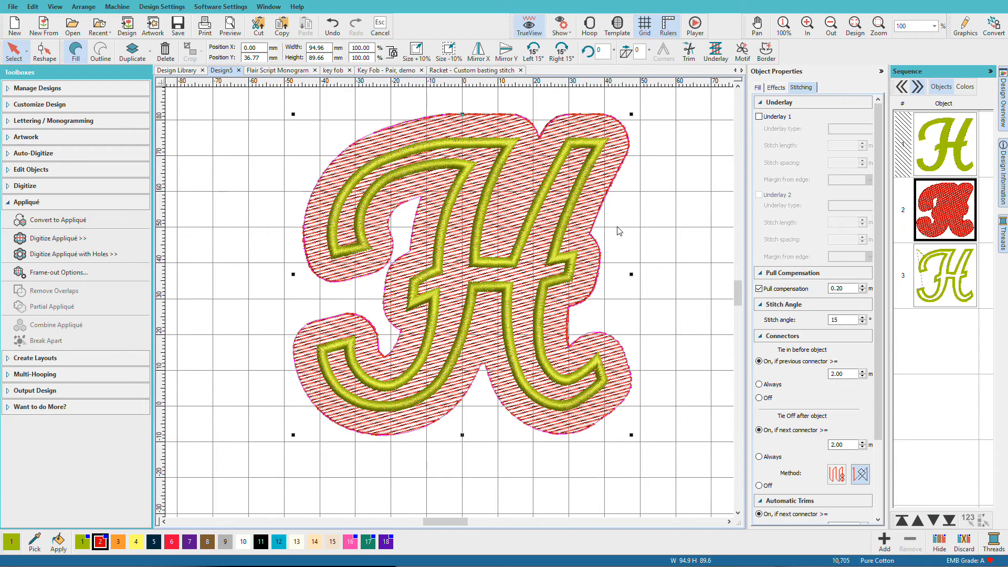
# Generate an object outline from the appliqué H as Triple Run in color 2554 Hatch Default, with offset outlines turned off
pyautogui.click(571, 217)
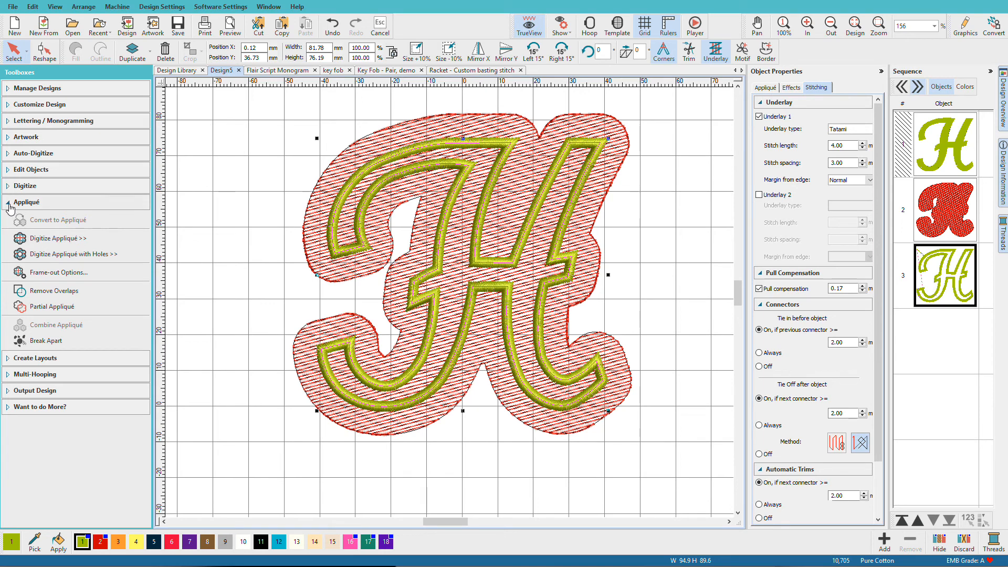
pyautogui.click(7, 360)
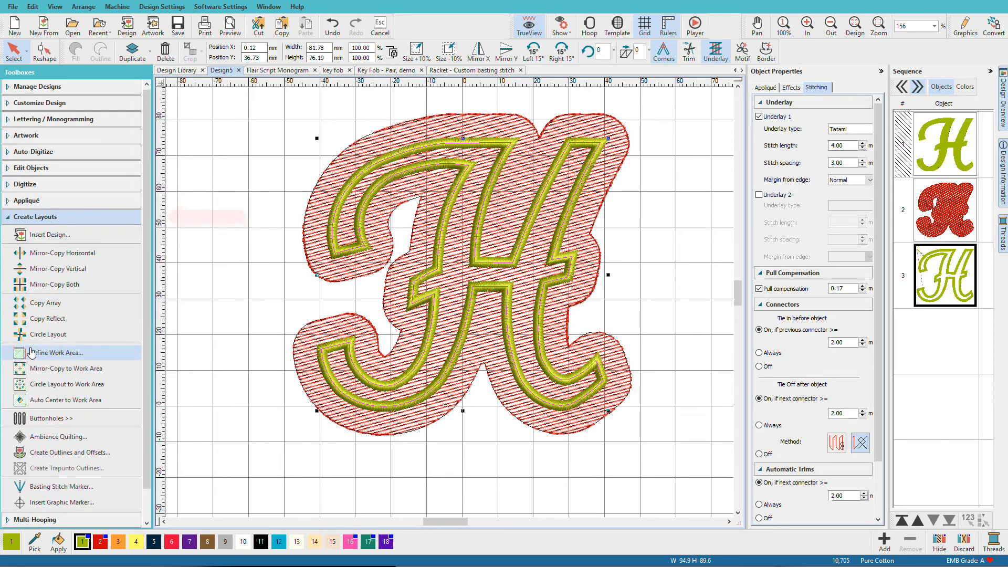
pyautogui.click(79, 454)
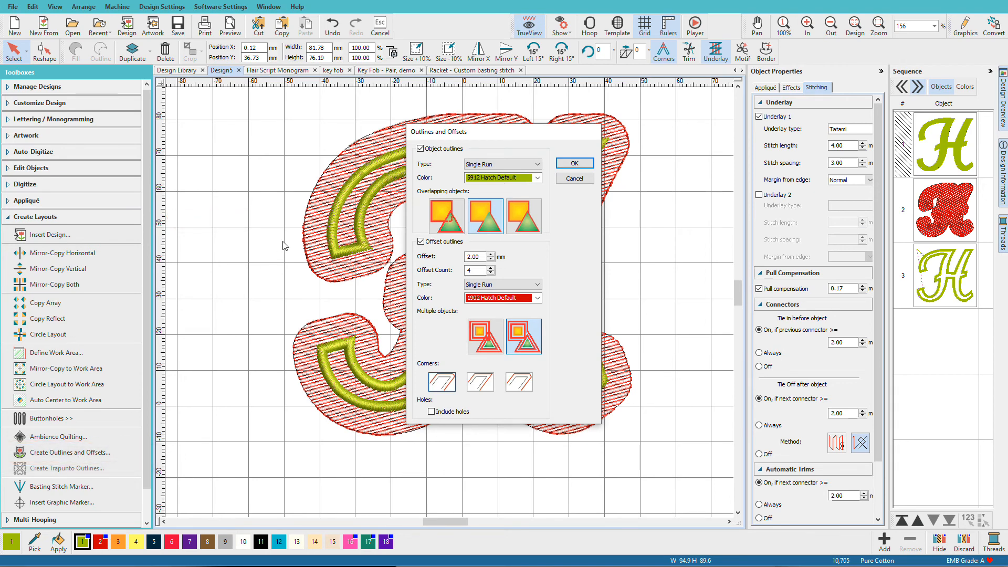
pyautogui.click(420, 243)
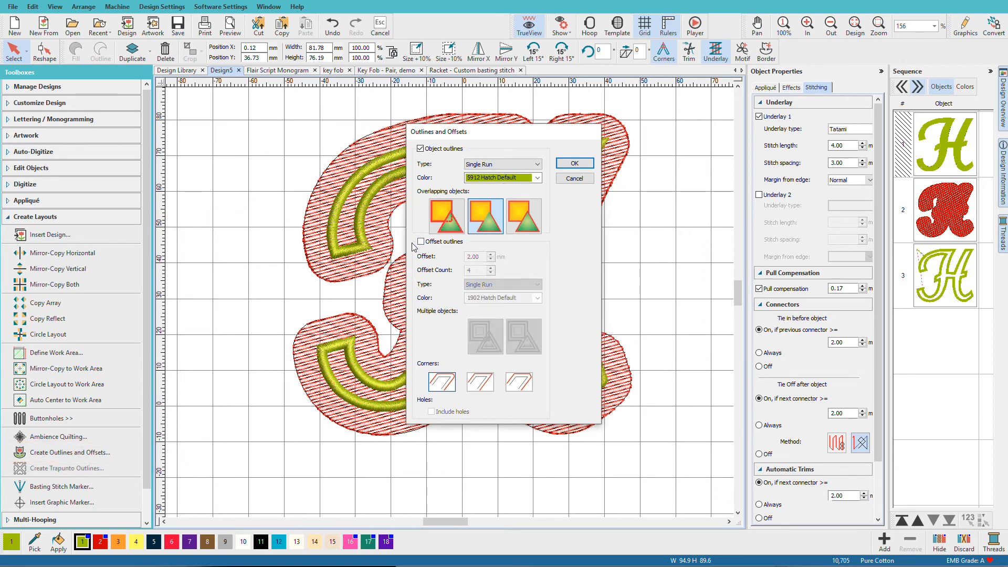
pyautogui.click(537, 166)
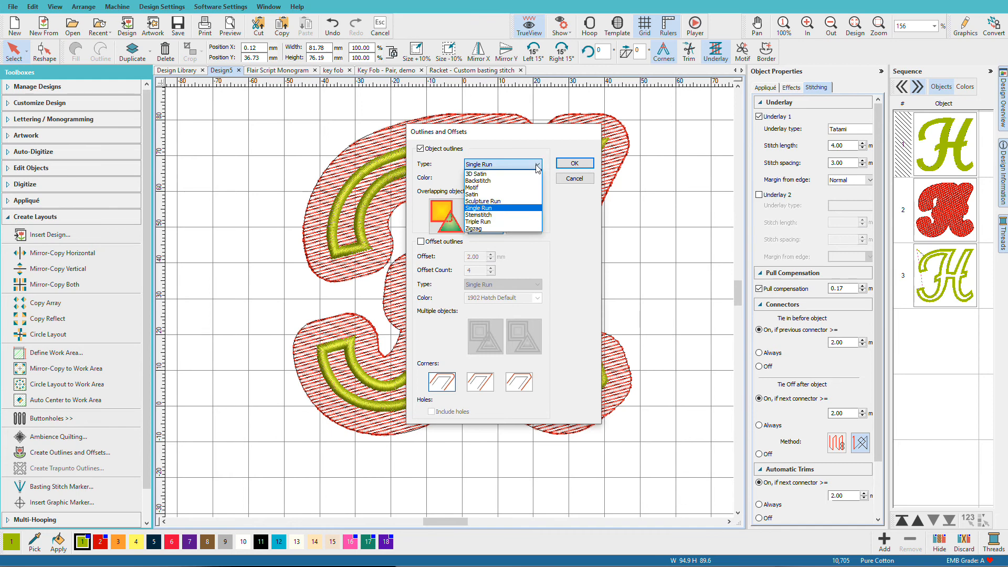
pyautogui.click(525, 222)
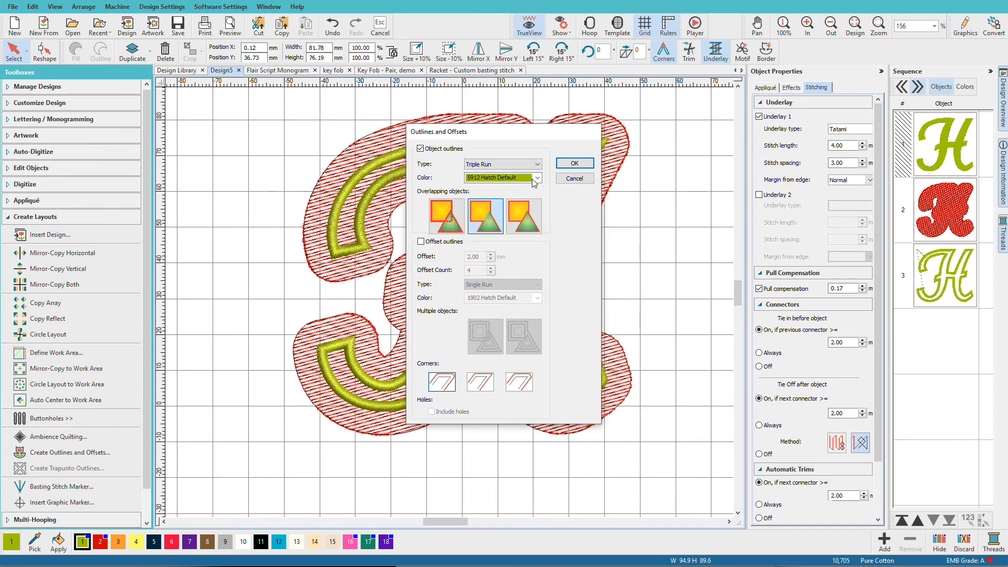
pyautogui.click(534, 179)
pyautogui.click(516, 235)
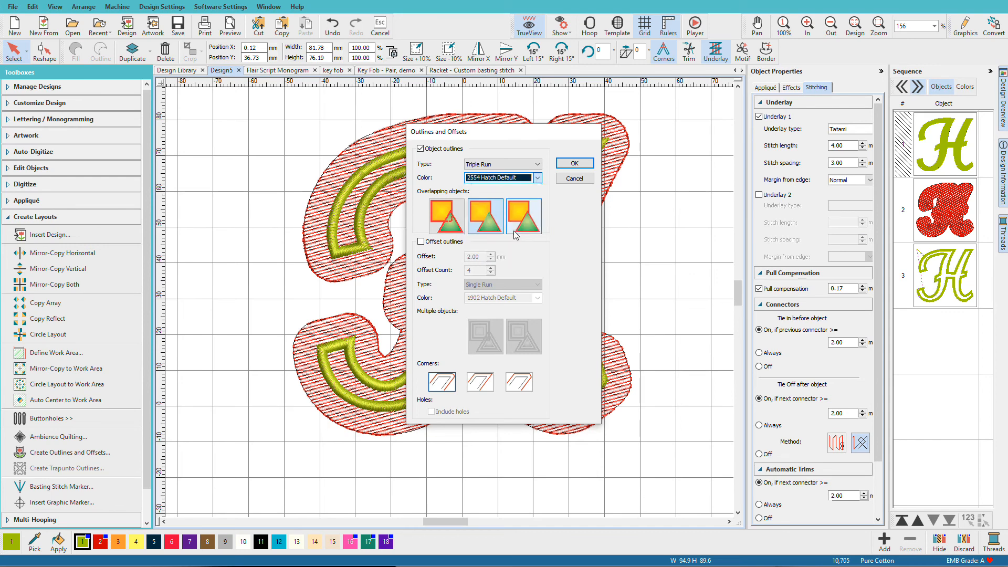
pyautogui.click(574, 163)
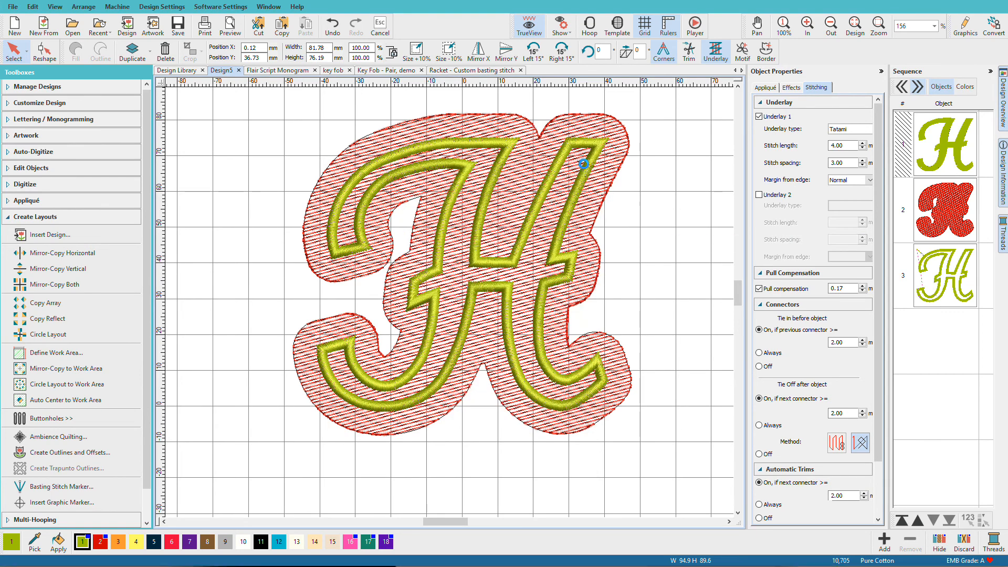